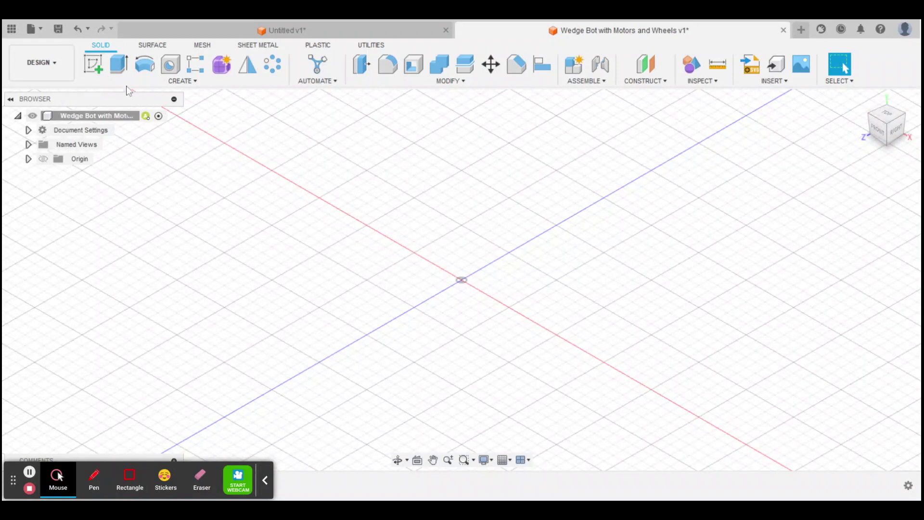
# Step: Sketch a 6 in by 6 in center rectangle at the origin on the horizontal plane and finish the sketch
pyautogui.click(95, 69)
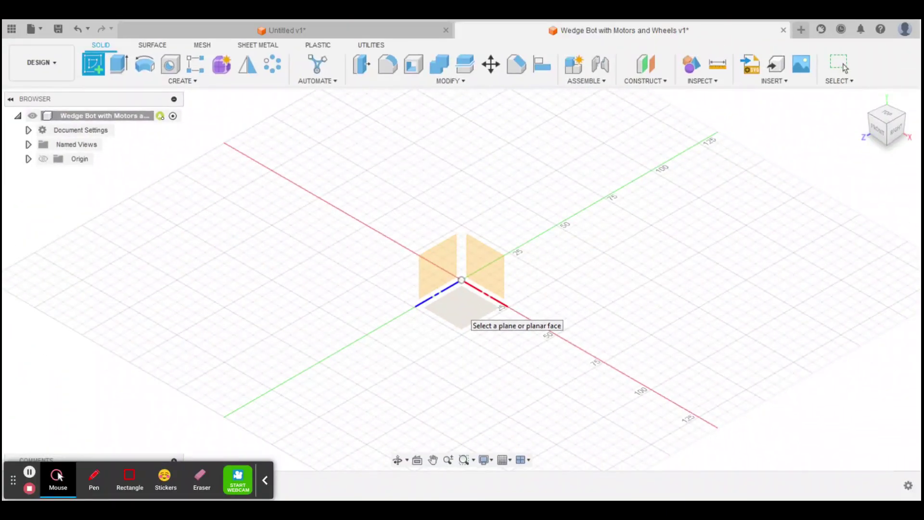
pyautogui.click(464, 313)
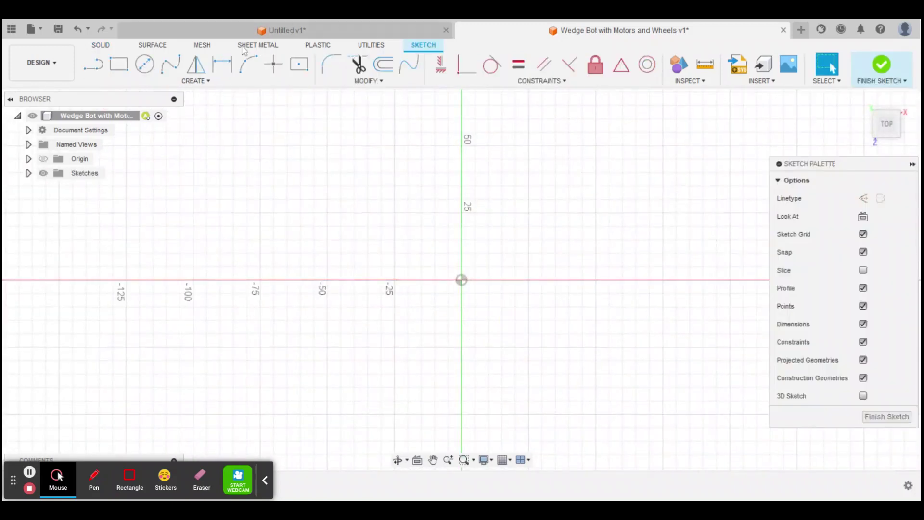
pyautogui.click(201, 83)
pyautogui.moveTo(155, 111)
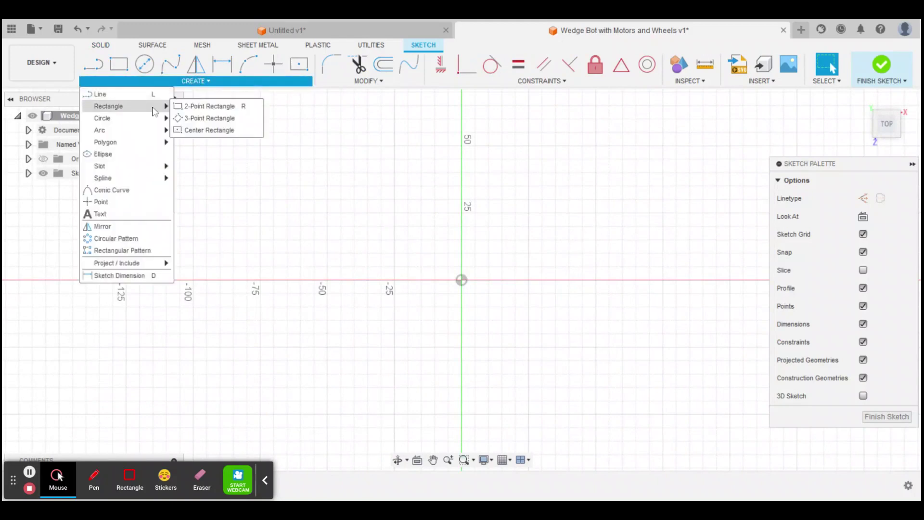
pyautogui.click(205, 130)
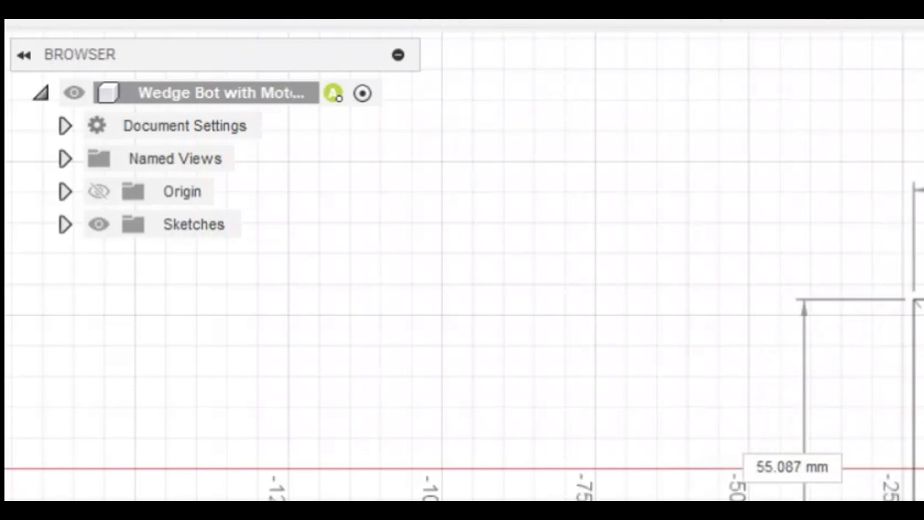
pyautogui.press('Tab')
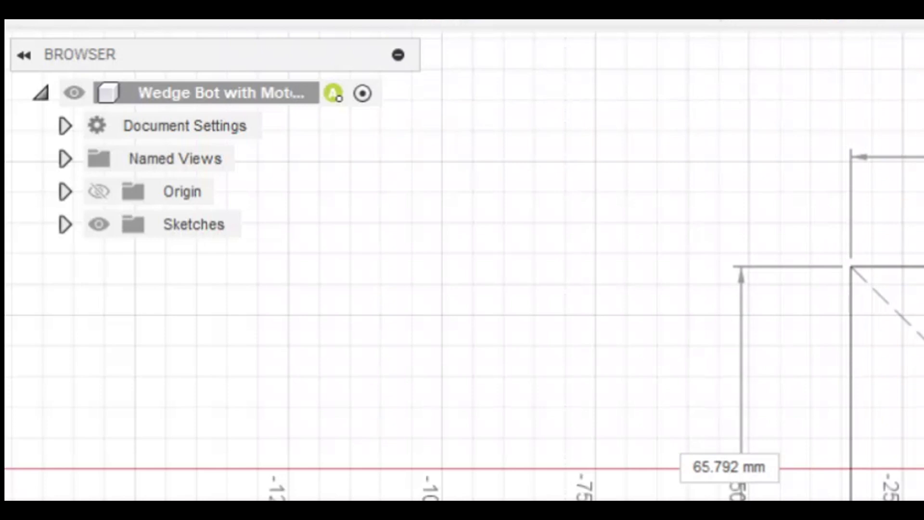
pyautogui.write('6')
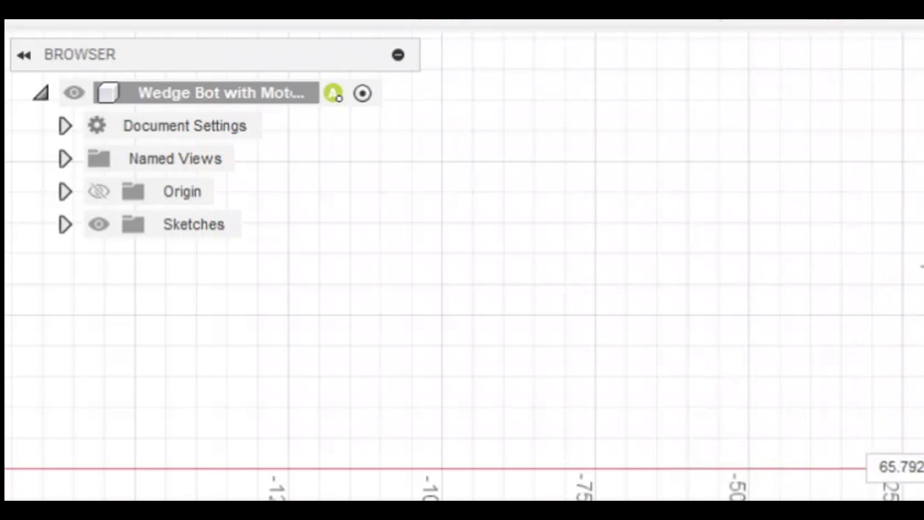
pyautogui.write('in')
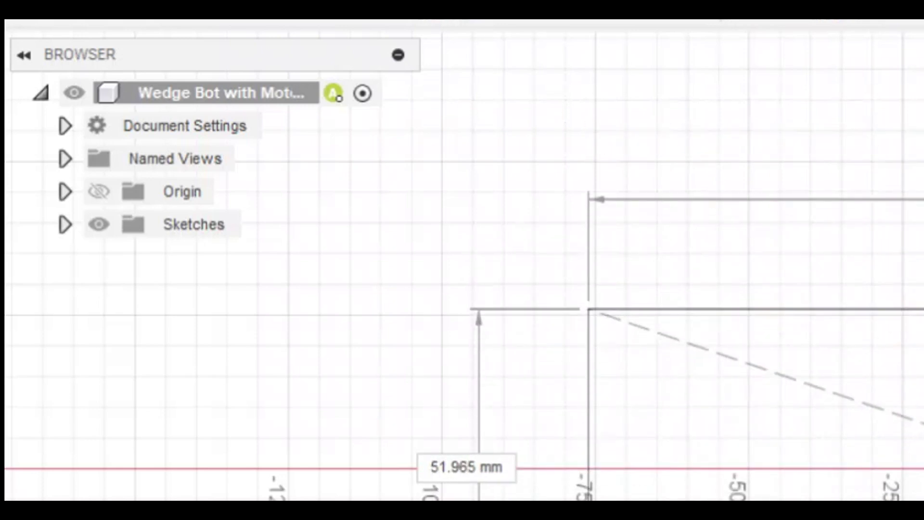
pyautogui.press('Tab')
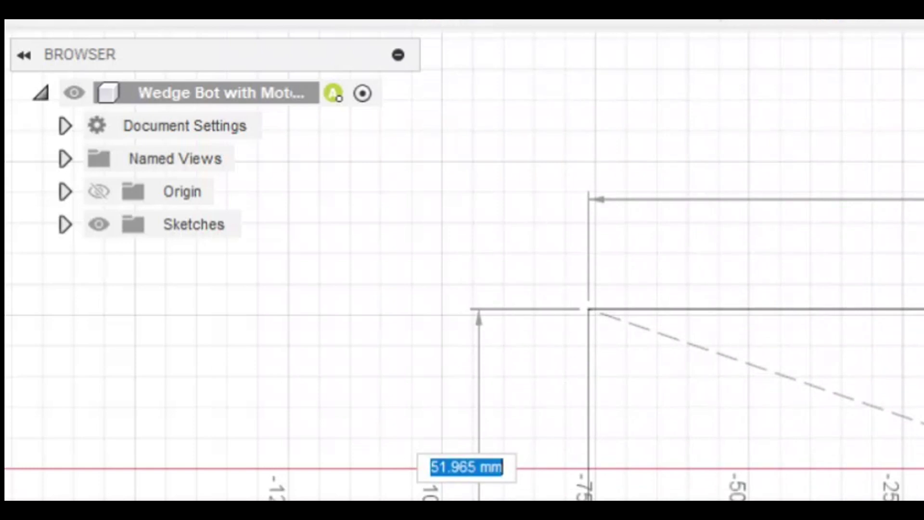
pyautogui.write('6')
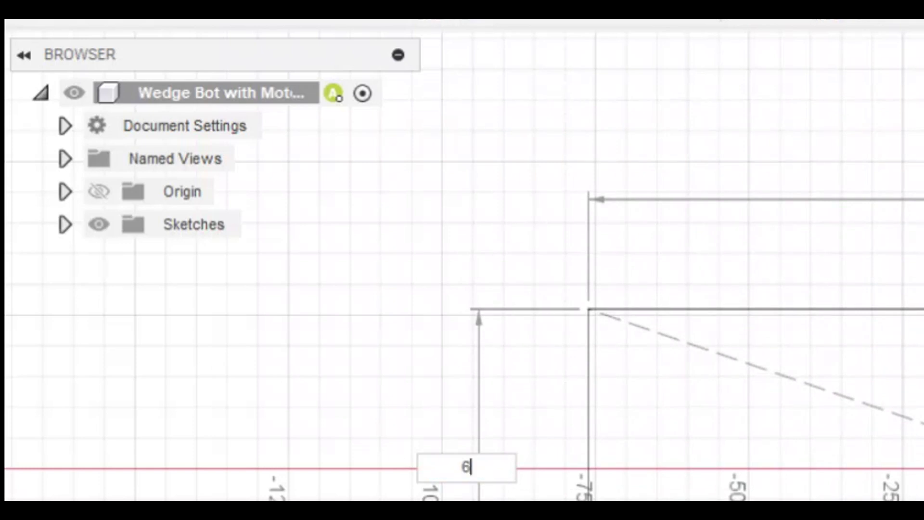
pyautogui.write('in')
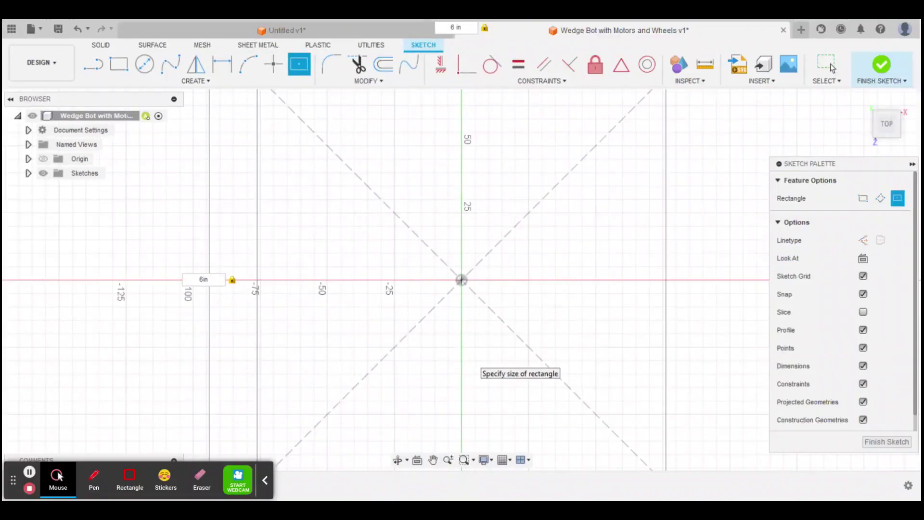
pyautogui.press('Return')
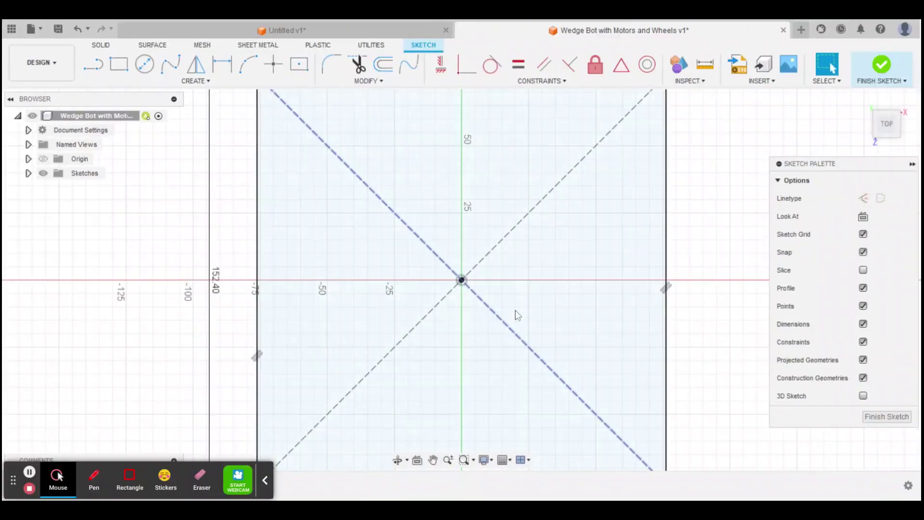
pyautogui.scroll(-3, 705, 357)
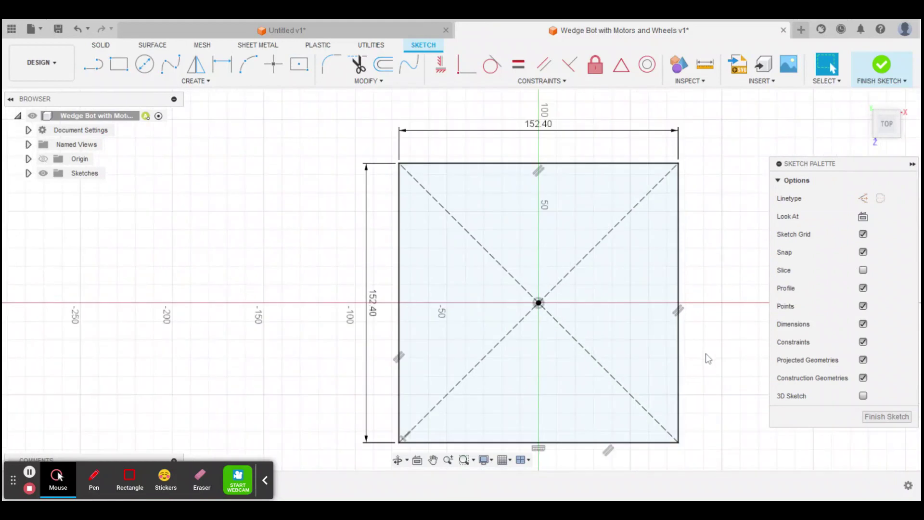
pyautogui.scroll(-1, 706, 359)
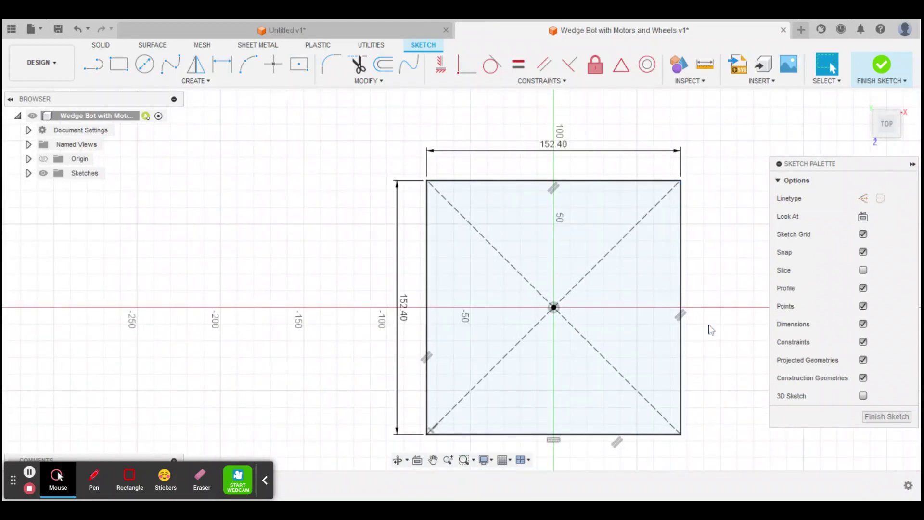
pyautogui.moveTo(710, 329)
pyautogui.mouseDown(button='middle')
pyautogui.moveTo(586, 309)
pyautogui.moveTo(625, 324)
pyautogui.moveTo(573, 272)
pyautogui.moveTo(561, 274)
pyautogui.moveTo(577, 285)
pyautogui.mouseUp(button='middle')
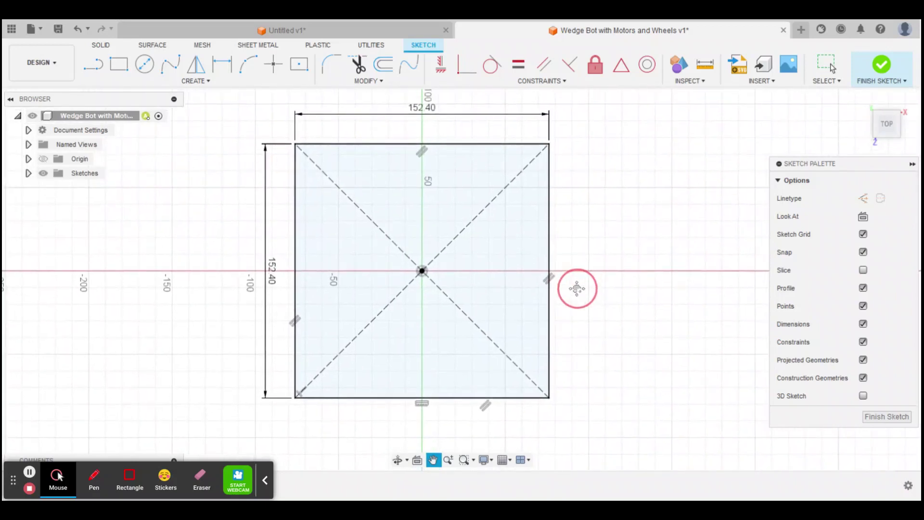
pyautogui.click(885, 416)
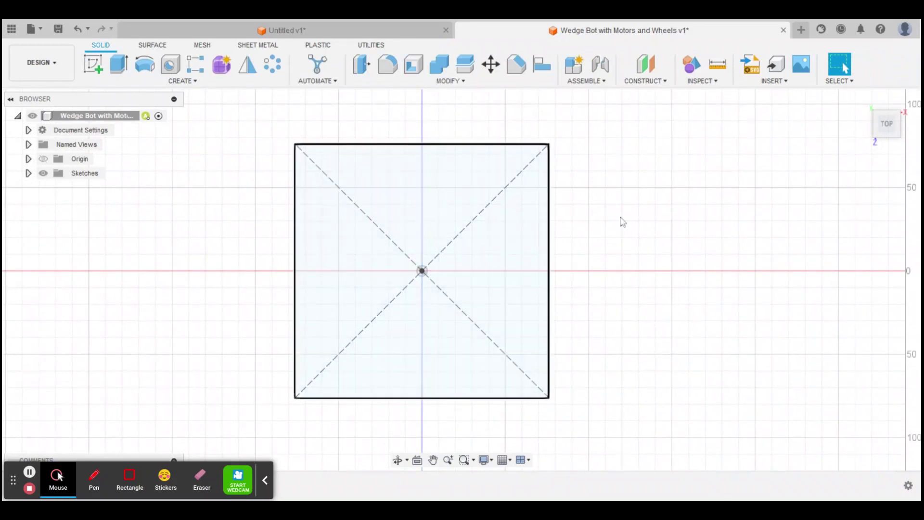
pyautogui.click(862, 100)
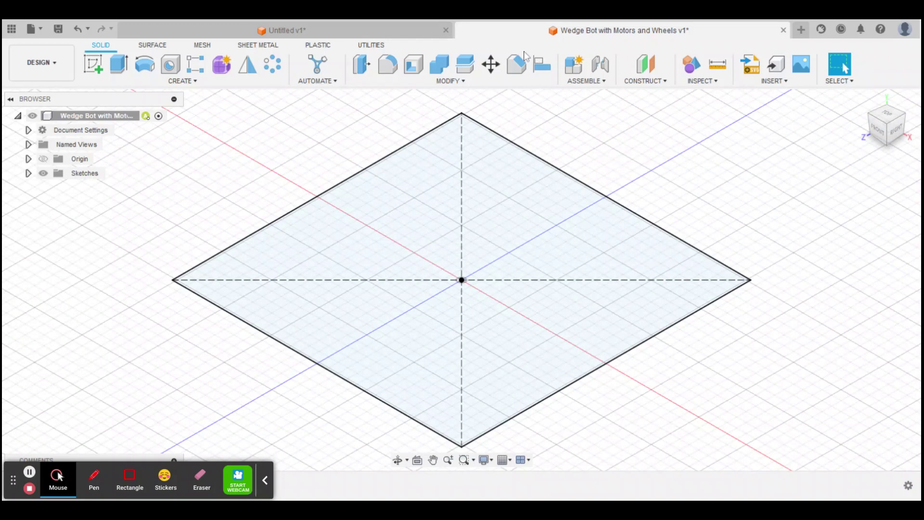
pyautogui.click(469, 84)
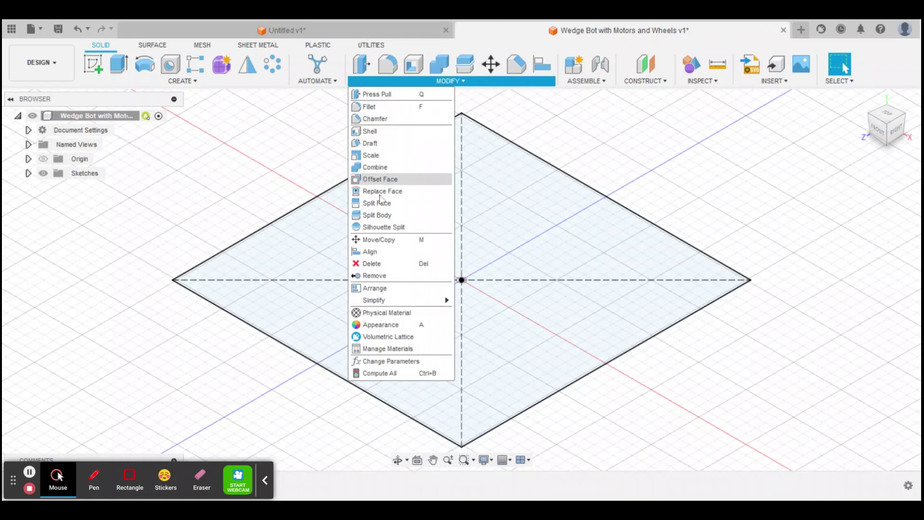
pyautogui.click(250, 86)
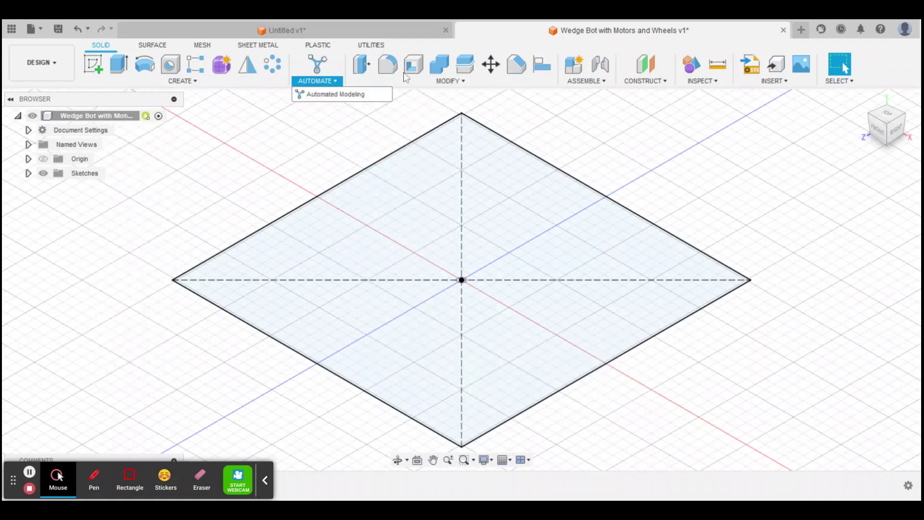
pyautogui.click(423, 82)
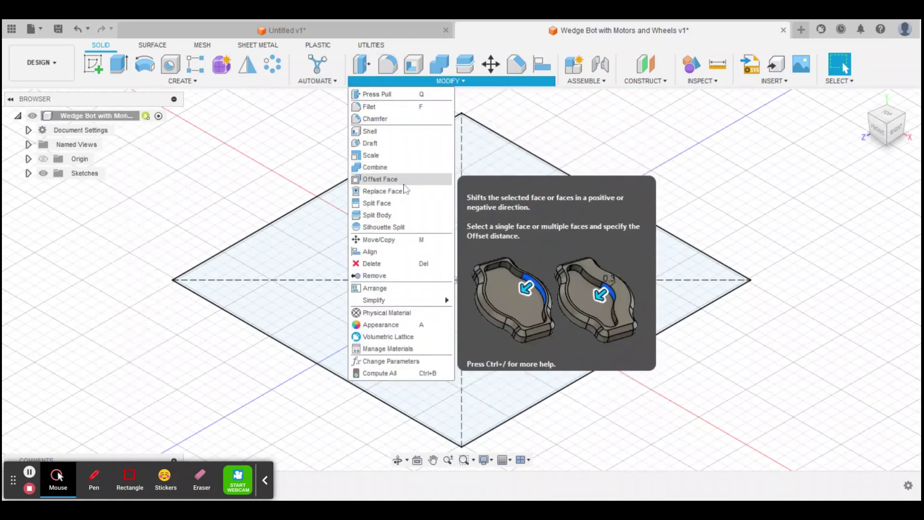
pyautogui.click(465, 86)
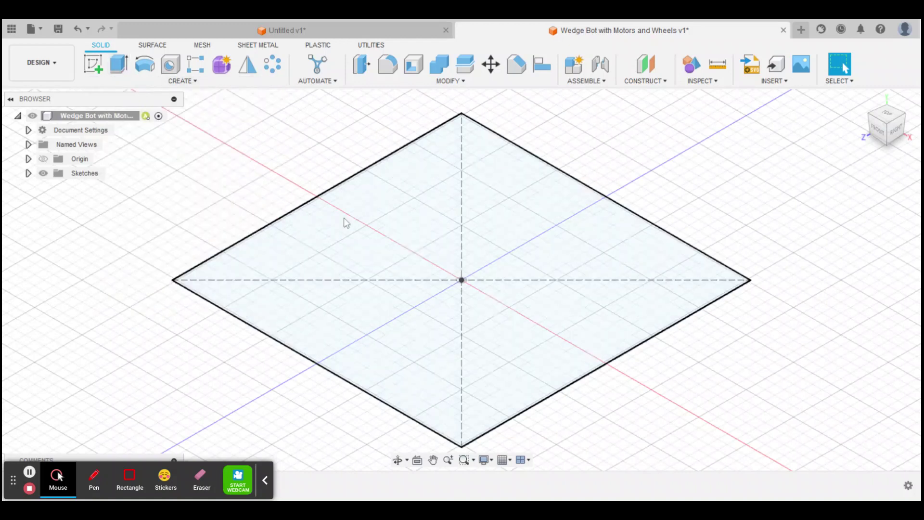
# Step: Extrude the square profile upward 2 in as a new body and rename the body to Chassis
pyautogui.click(119, 64)
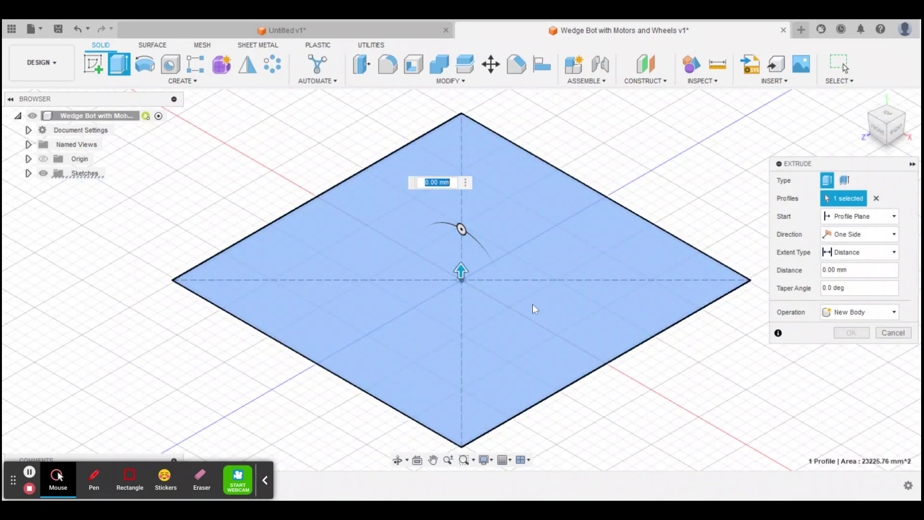
pyautogui.moveTo(462, 269); pyautogui.dragTo(461, 237)
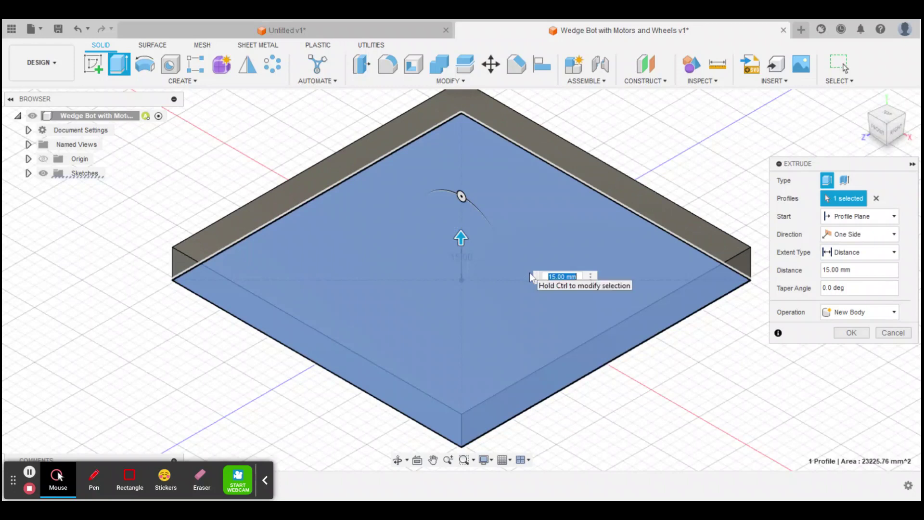
pyautogui.write('2in')
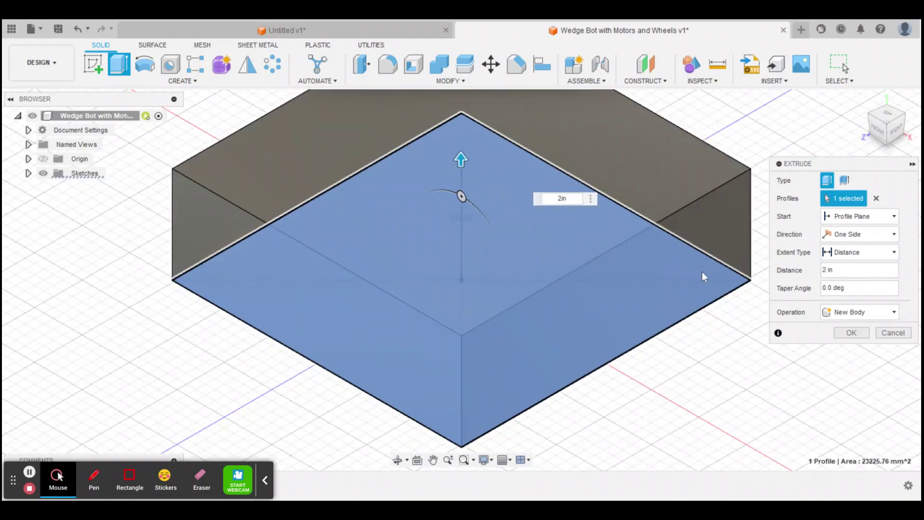
pyautogui.click(853, 333)
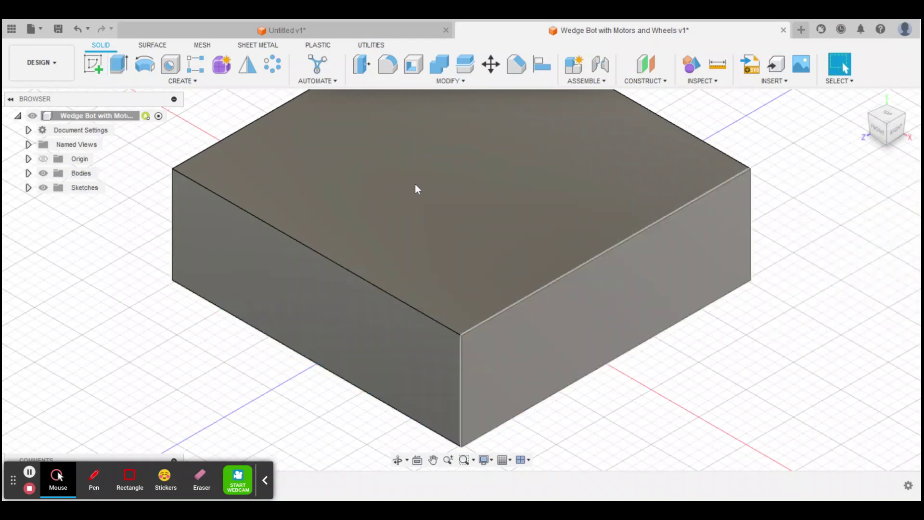
pyautogui.click(28, 173)
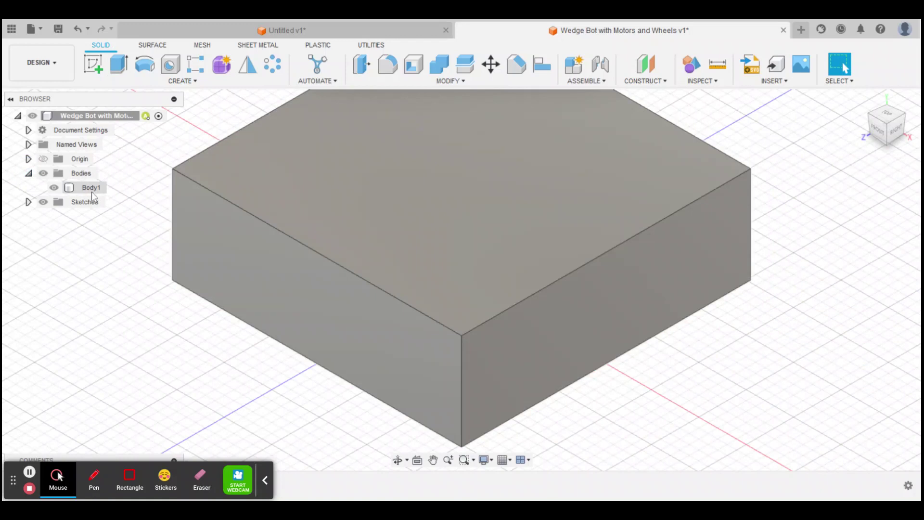
pyautogui.click(72, 188)
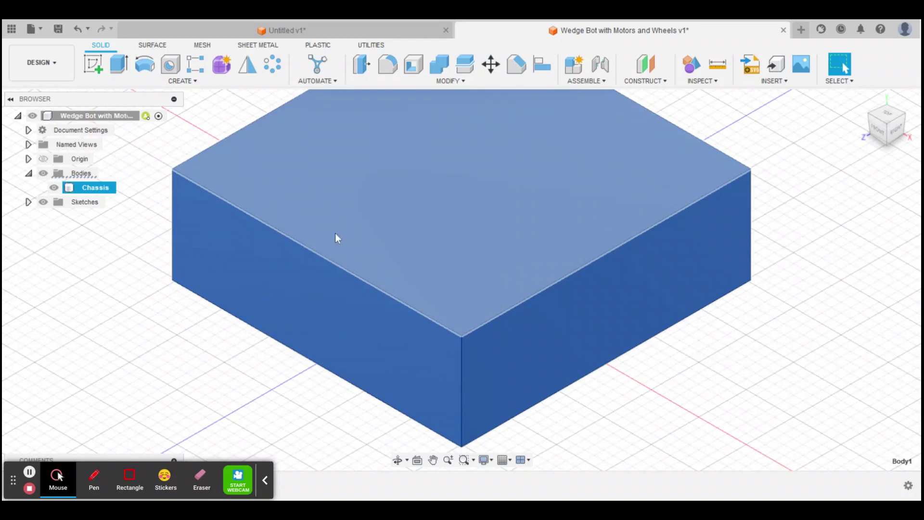
# Step: Chamfer the top front edge of the Chassis body with an equal distance of 2 in
pyautogui.scroll(-3, 489, 233)
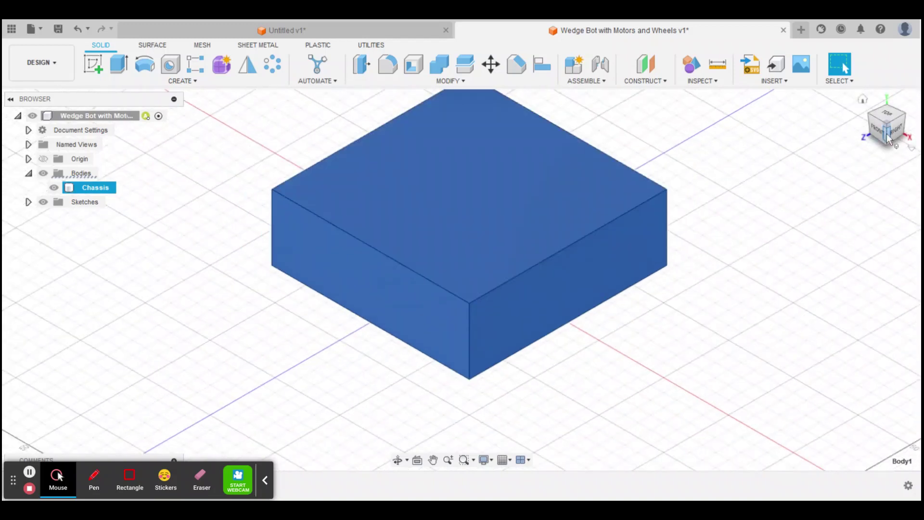
pyautogui.moveTo(779, 153); pyautogui.dragTo(789, 206, button='middle')
pyautogui.scroll(1, 683, 224)
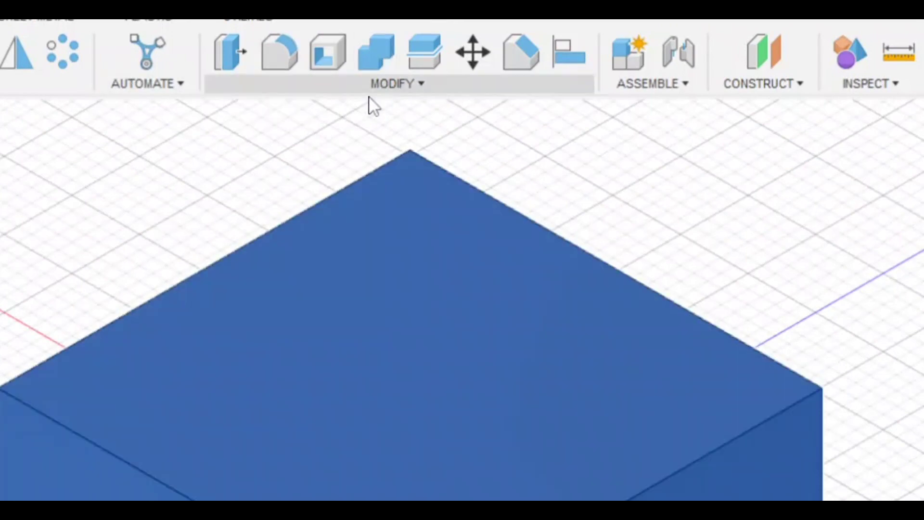
pyautogui.click(380, 92)
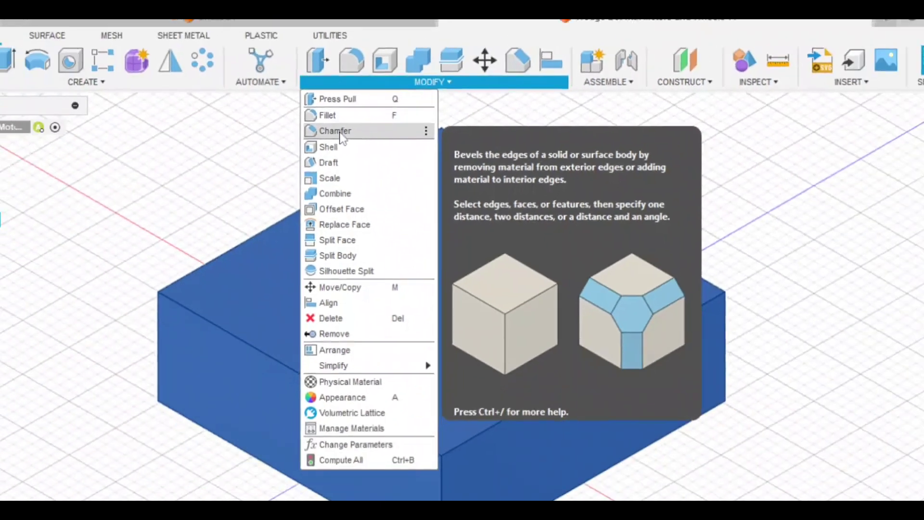
pyautogui.click(262, 155)
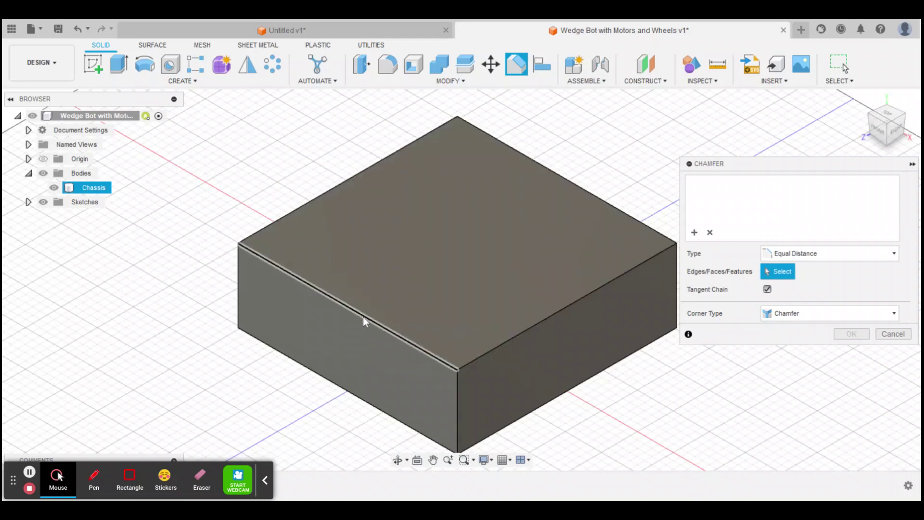
pyautogui.click(363, 318)
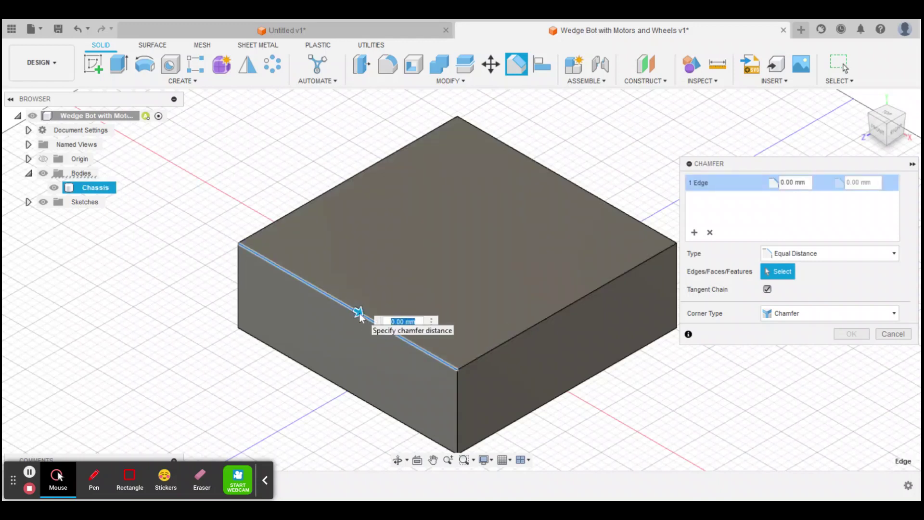
pyautogui.moveTo(359, 313); pyautogui.dragTo(375, 322)
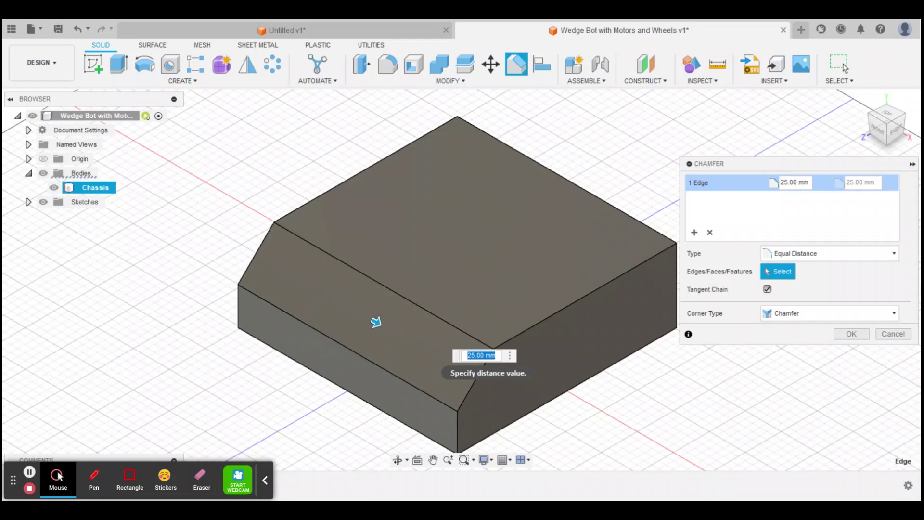
pyautogui.write('2in')
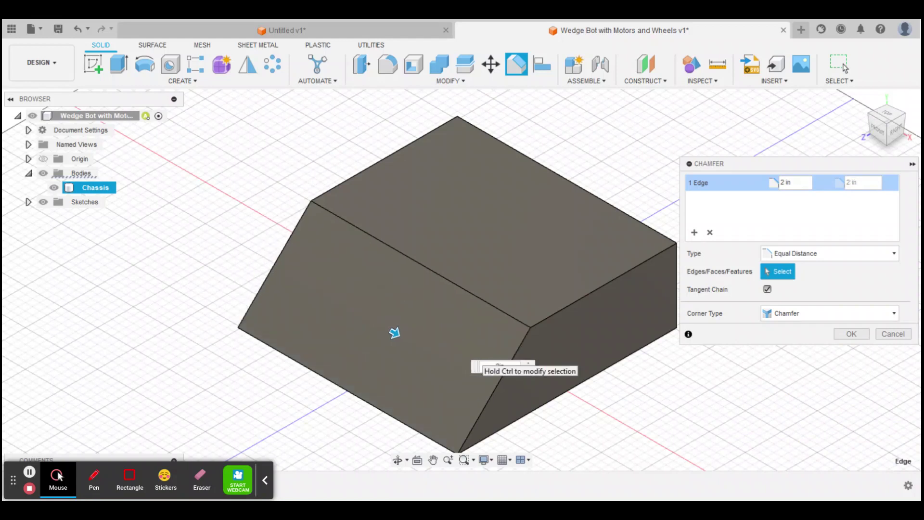
pyautogui.moveTo(351, 388); pyautogui.dragTo(342, 371, button='middle')
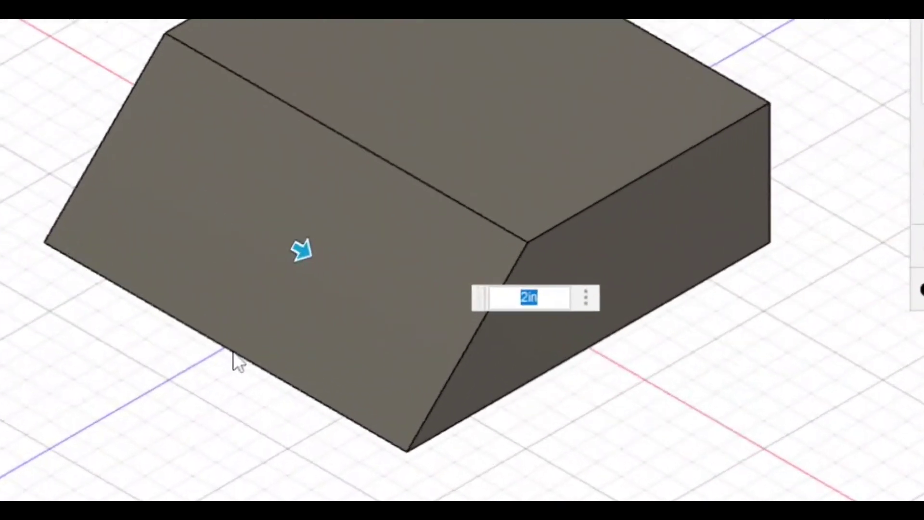
pyautogui.scroll(-2, 234, 348)
pyautogui.scroll(4, 235, 347)
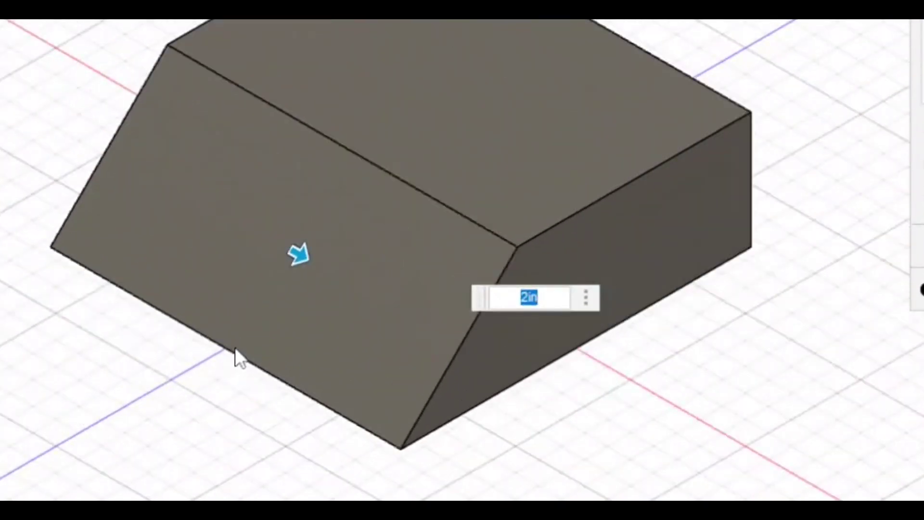
pyautogui.scroll(5, 393, 458)
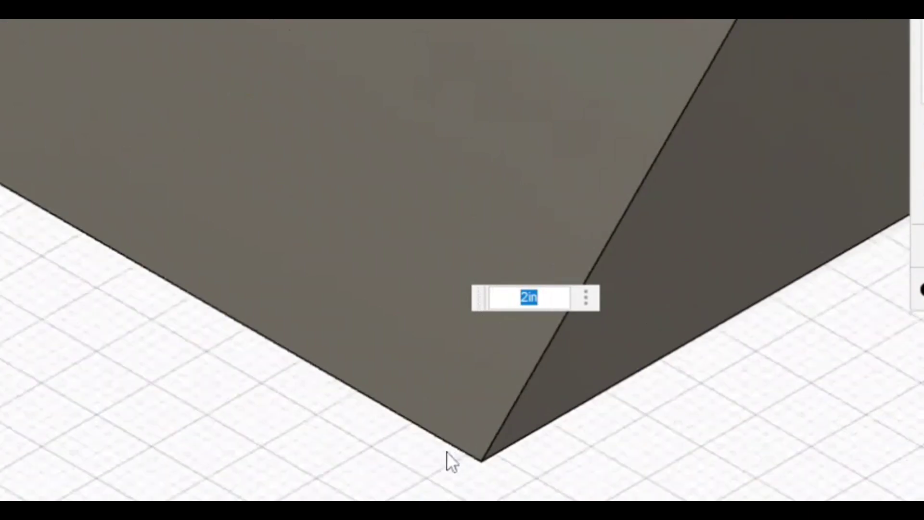
pyautogui.scroll(-1, 449, 446)
pyautogui.scroll(-1, 437, 434)
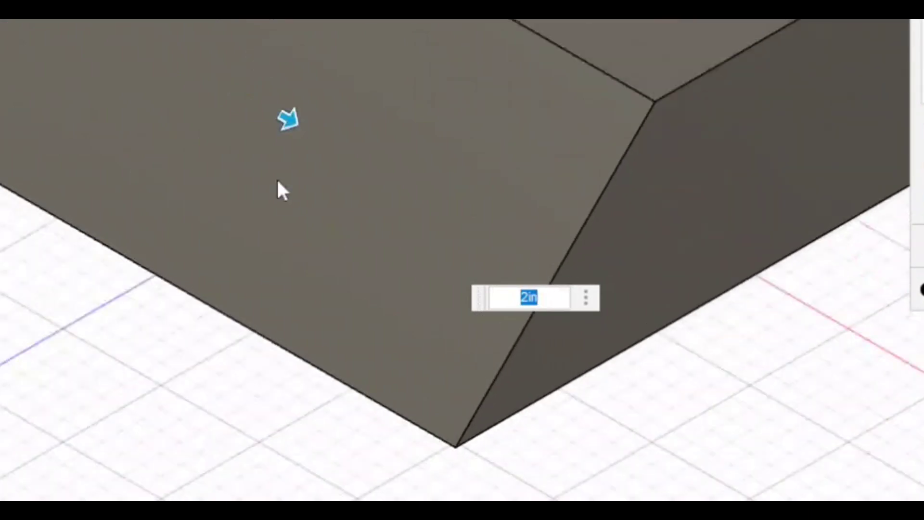
# Step: Try a chamfer distance of 50 mm on the front edge and inspect the lower front edge
pyautogui.moveTo(289, 121)
pyautogui.mouseDown()
pyautogui.moveTo(272, 103)
pyautogui.moveTo(285, 121)
pyautogui.mouseUp()
pyautogui.click(456, 189)
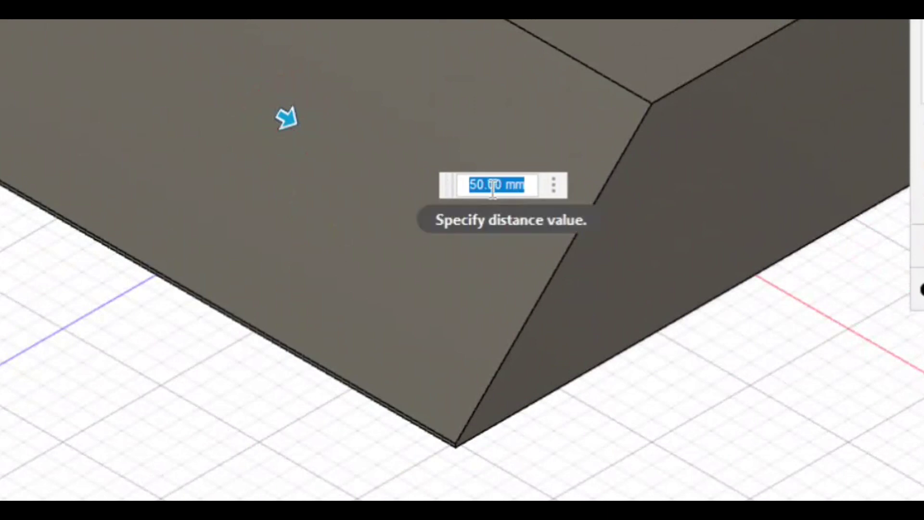
pyautogui.moveTo(292, 124)
pyautogui.mouseDown()
pyautogui.moveTo(274, 115)
pyautogui.moveTo(306, 136)
pyautogui.moveTo(280, 120)
pyautogui.moveTo(286, 128)
pyautogui.moveTo(289, 121)
pyautogui.mouseUp()
pyautogui.scroll(3, 405, 400)
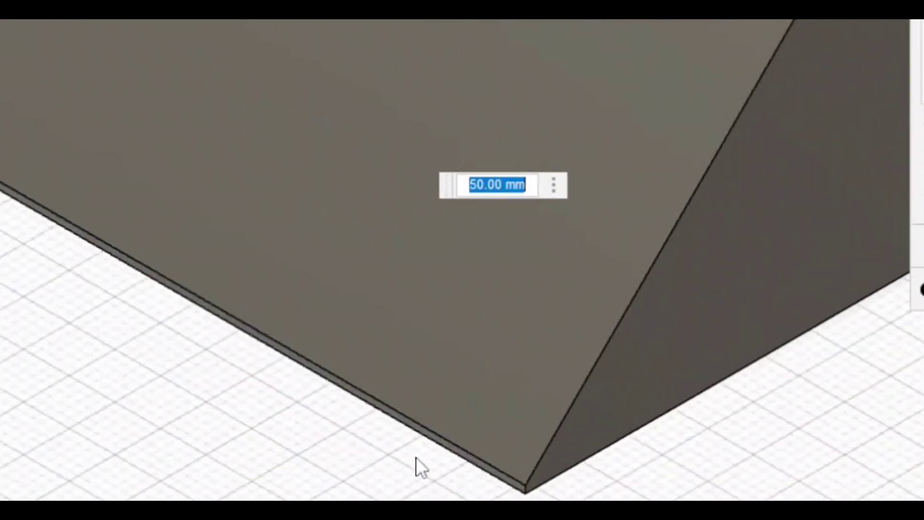
pyautogui.scroll(-3, 422, 440)
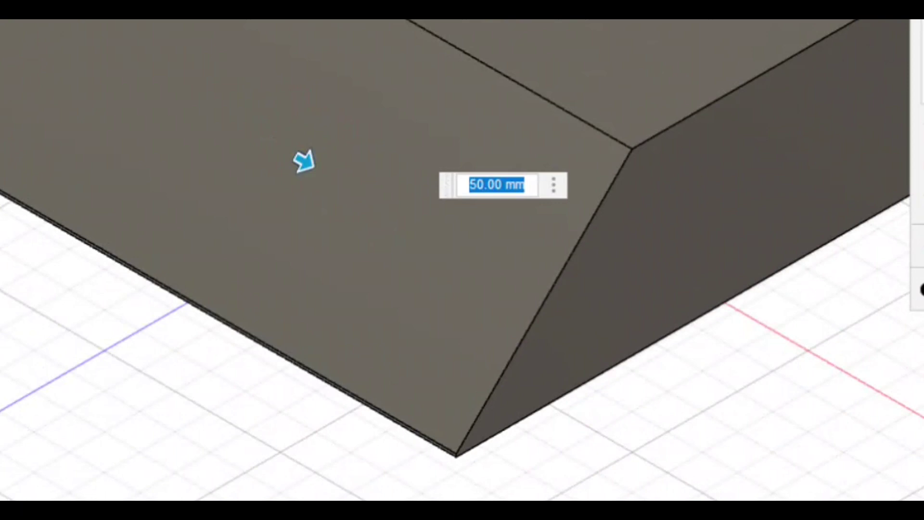
# Step: Set the chamfer distance to 2 in and apply the chamfer
pyautogui.write('2in')
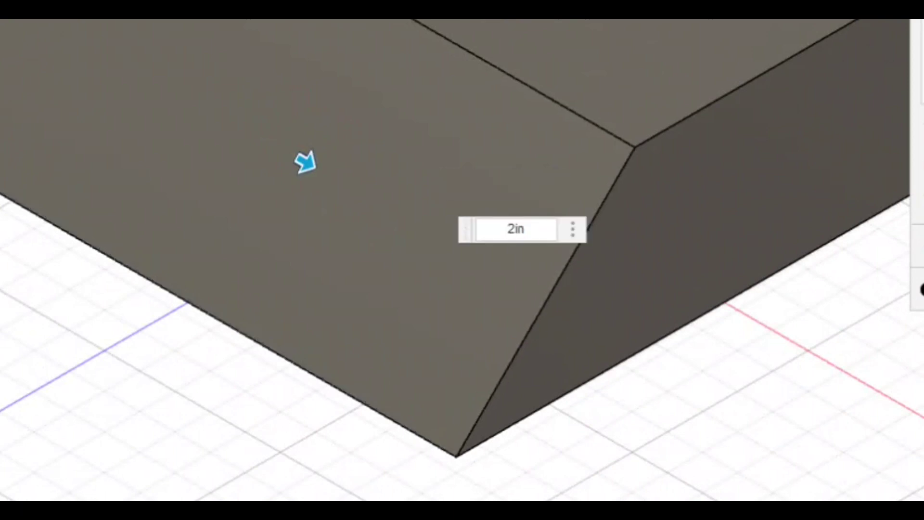
pyautogui.scroll(2, 387, 392)
pyautogui.scroll(-2, 397, 411)
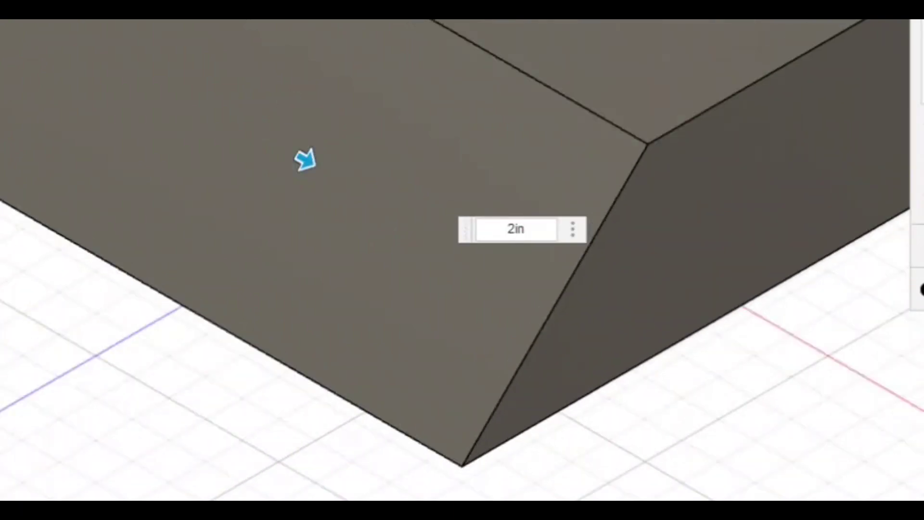
pyautogui.click(923, 289)
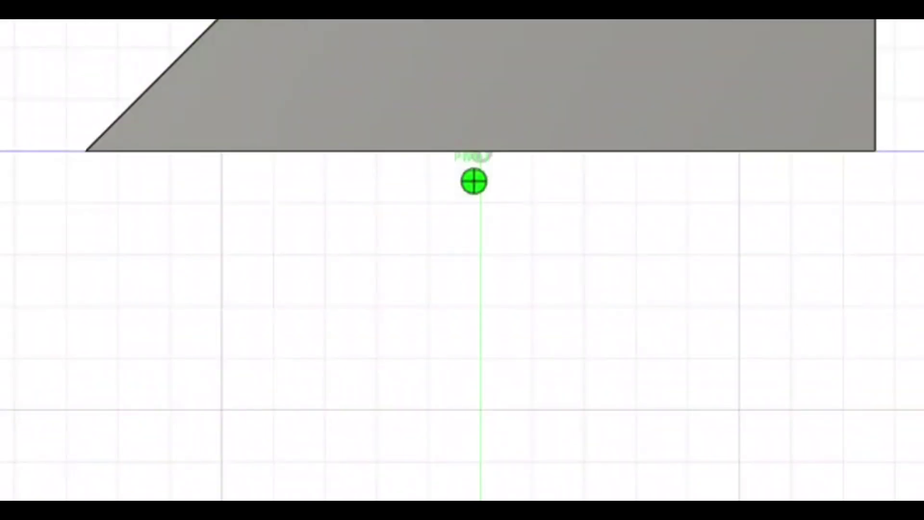
# Step: Start a Shell that removes the top face of the wedge, with direction Inside and an inside thickness of 5 mm
pyautogui.keyDown('shift'); pyautogui.moveTo(472, 182); pyautogui.dragTo(481, 202, button='middle'); pyautogui.keyUp('shift')
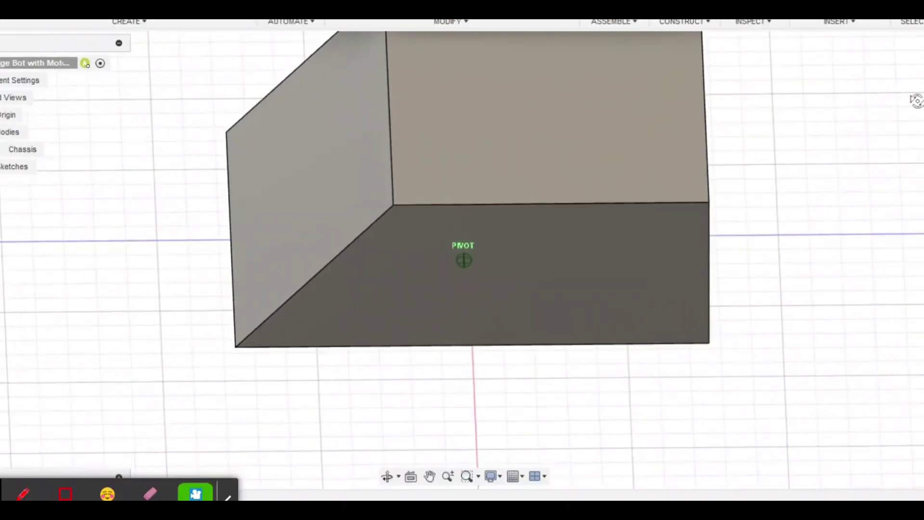
pyautogui.keyDown('shift'); pyautogui.moveTo(851, 130); pyautogui.dragTo(876, 184, button='middle'); pyautogui.keyUp('shift')
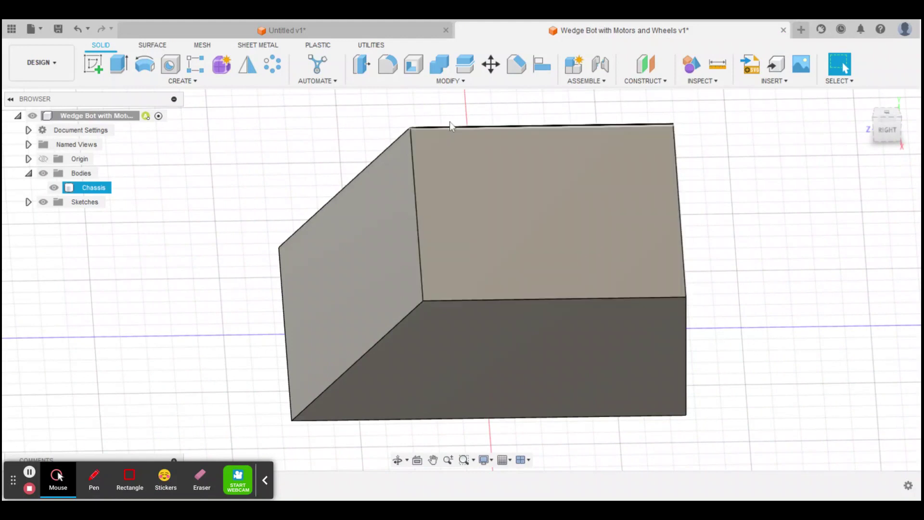
pyautogui.click(469, 82)
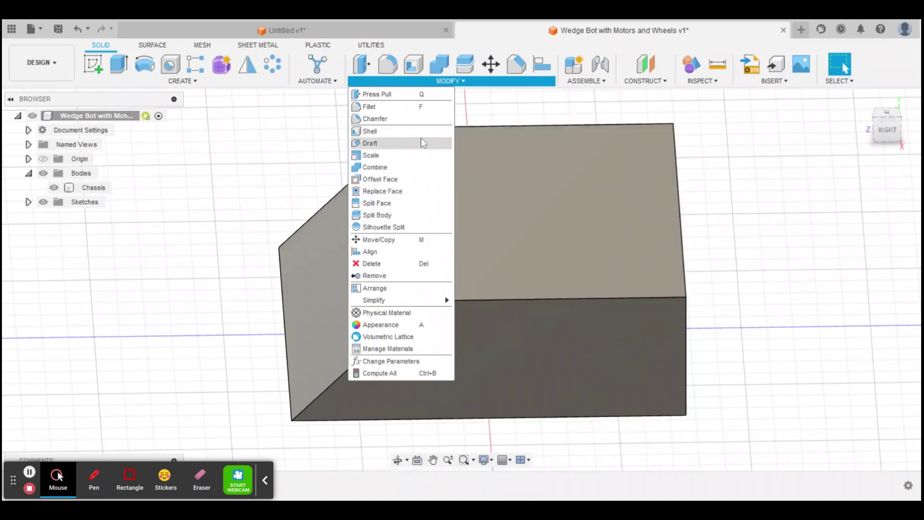
pyautogui.click(384, 134)
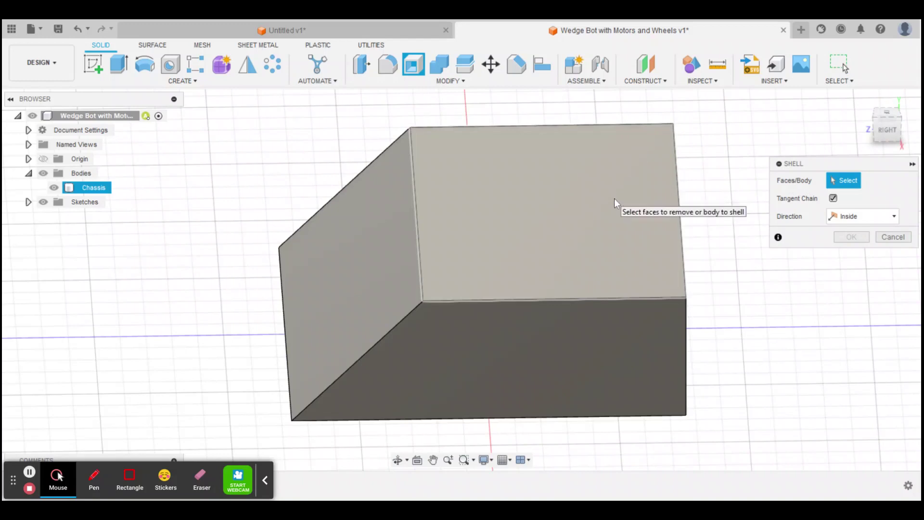
pyautogui.click(847, 216)
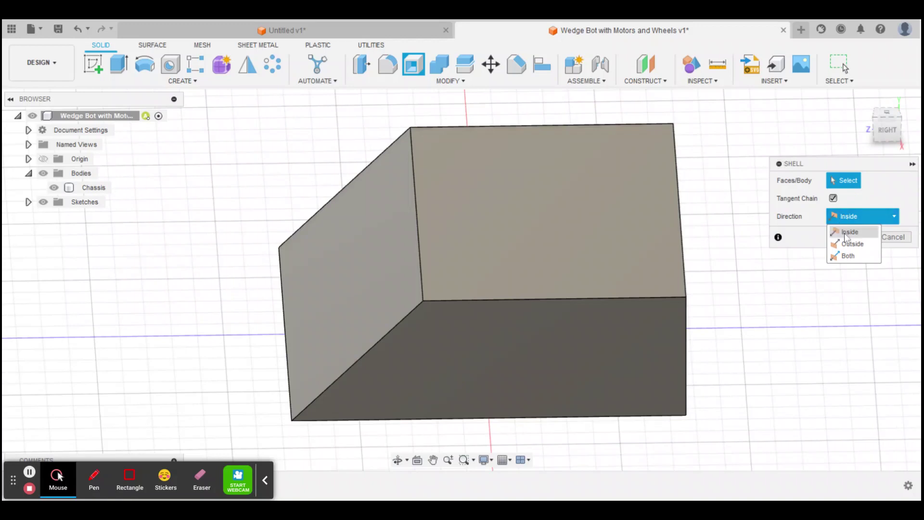
pyautogui.click(856, 220)
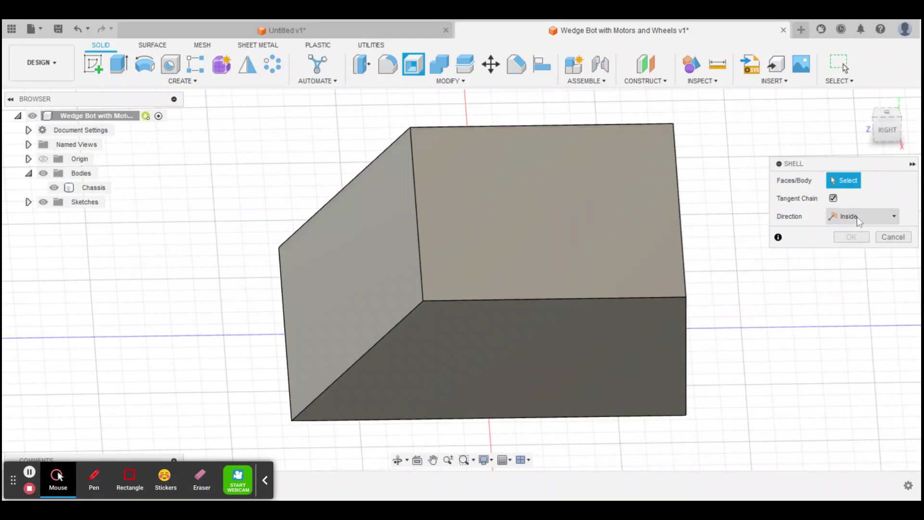
pyautogui.click(575, 206)
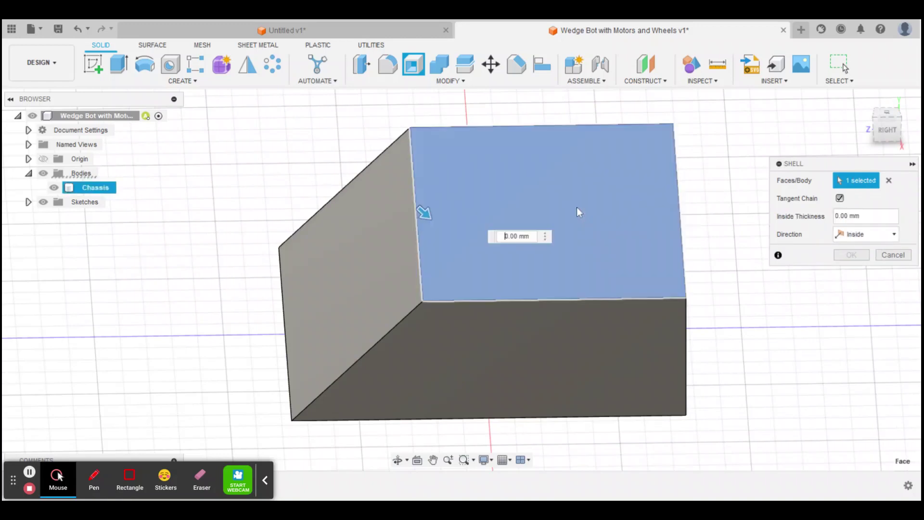
pyautogui.write('5')
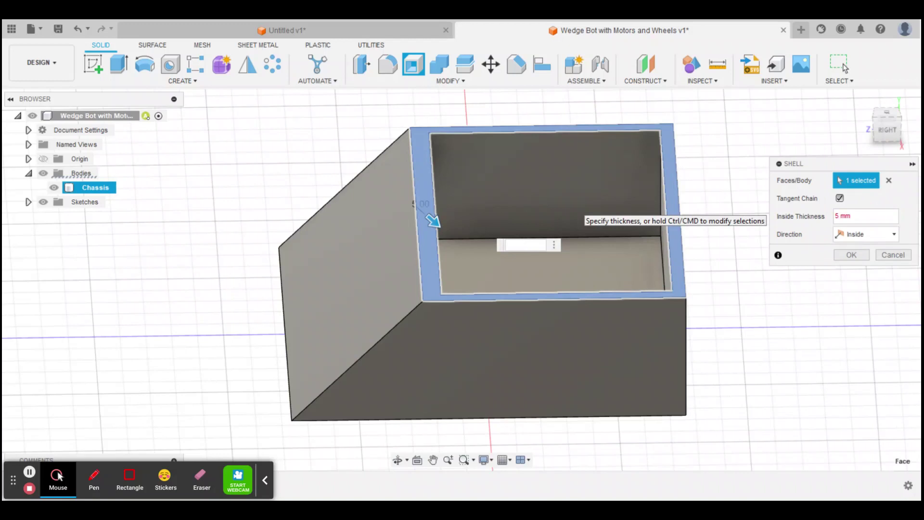
# Step: Try an inside shell thickness of 1 in and view the cavity from the rear corner
pyautogui.write('1in')
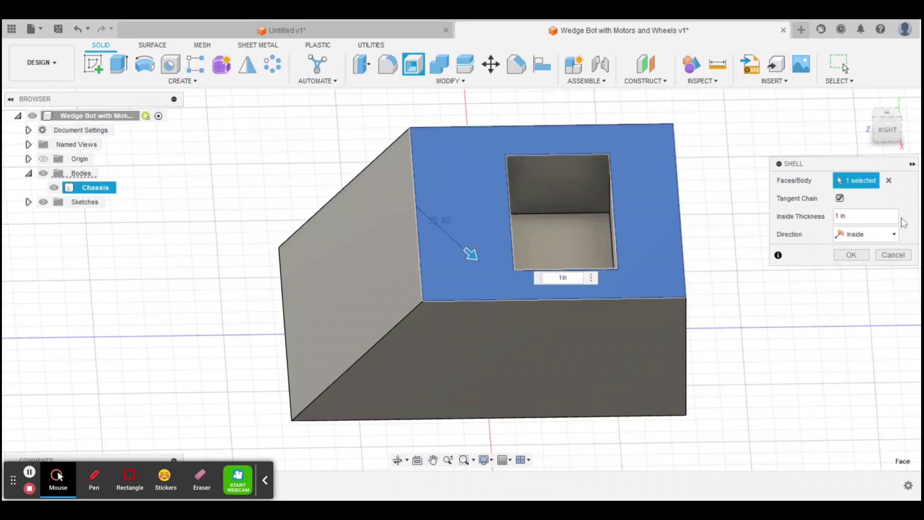
pyautogui.moveTo(896, 131); pyautogui.dragTo(796, 138)
pyautogui.click(542, 275)
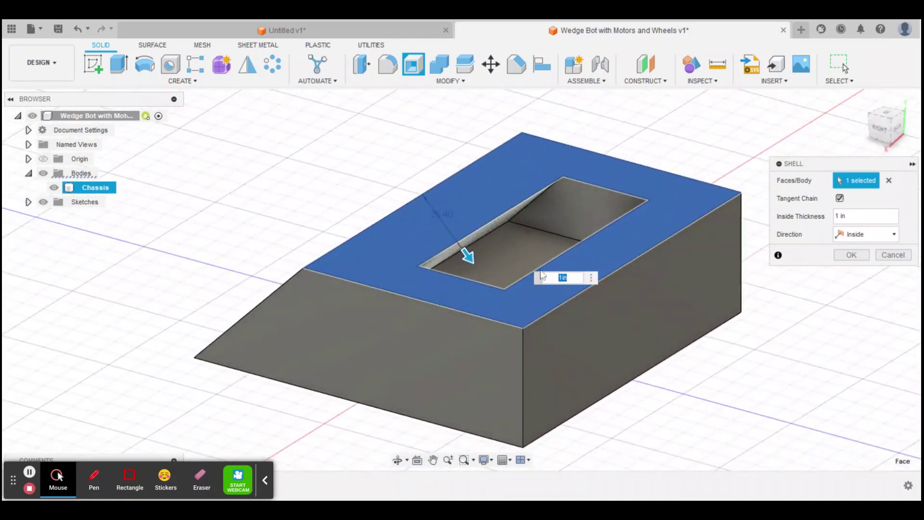
# Step: Set the shell's inside thickness to 5 mm and apply the shell to the chassis
pyautogui.write('5')
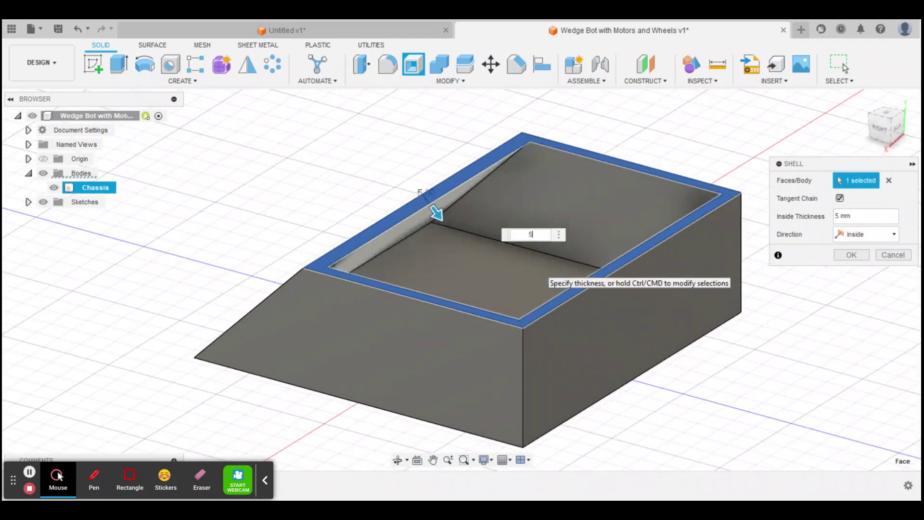
pyautogui.click(851, 255)
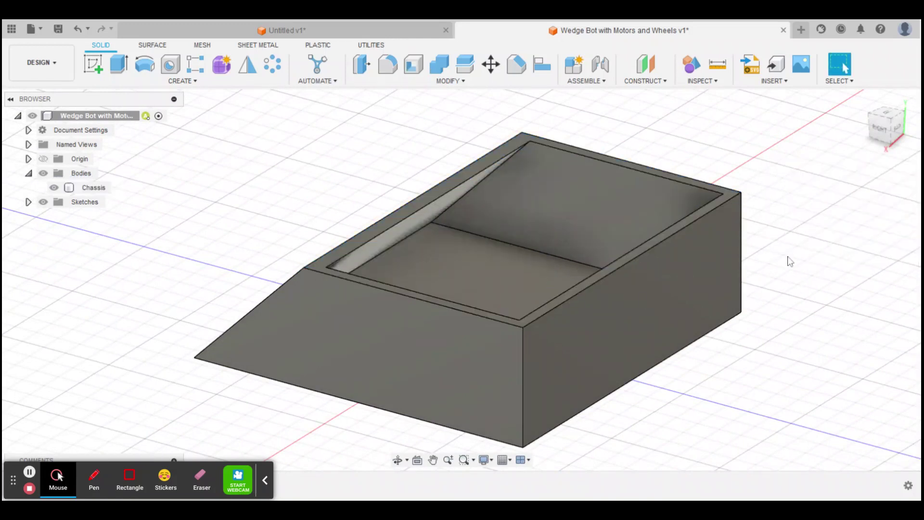
pyautogui.click(893, 129)
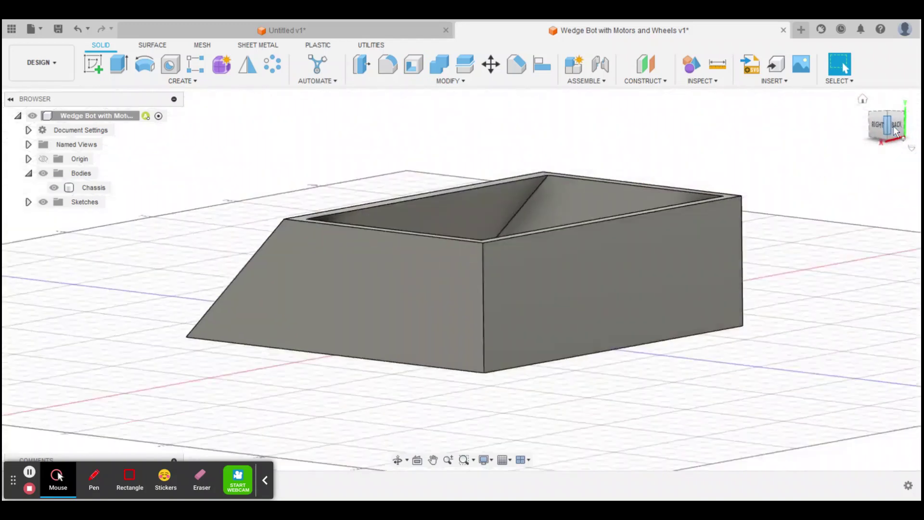
pyautogui.click(880, 126)
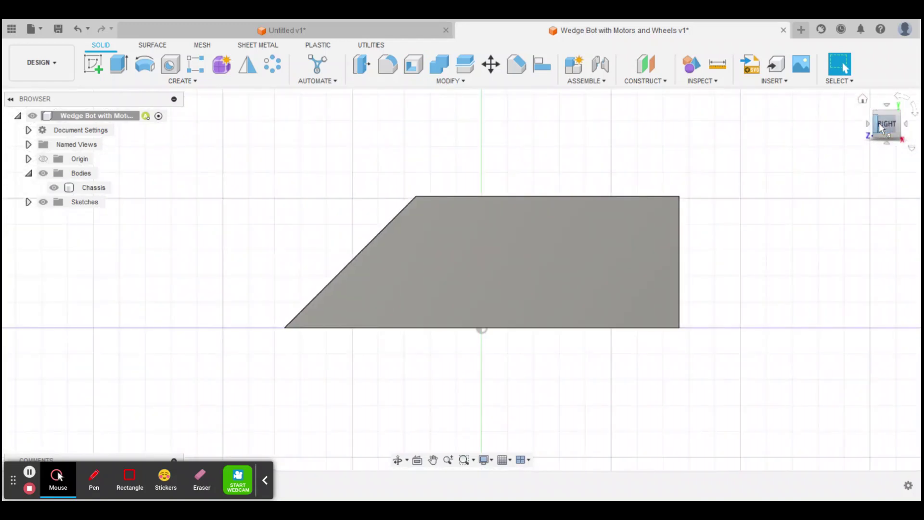
pyautogui.moveTo(880, 128)
pyautogui.mouseDown()
pyautogui.moveTo(887, 118)
pyautogui.moveTo(899, 132)
pyautogui.mouseUp()
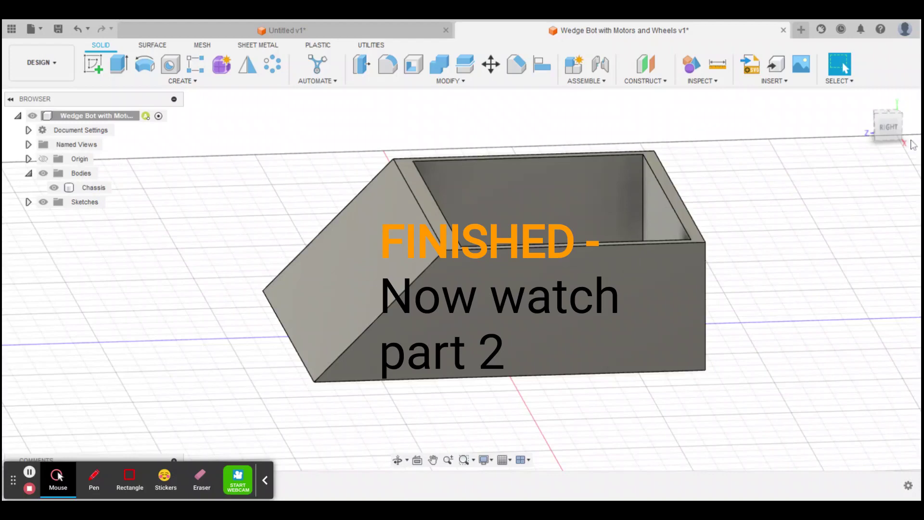
pyautogui.moveTo(888, 126)
pyautogui.mouseDown()
pyautogui.moveTo(845, 137)
pyautogui.moveTo(833, 128)
pyautogui.moveTo(860, 138)
pyautogui.mouseUp()
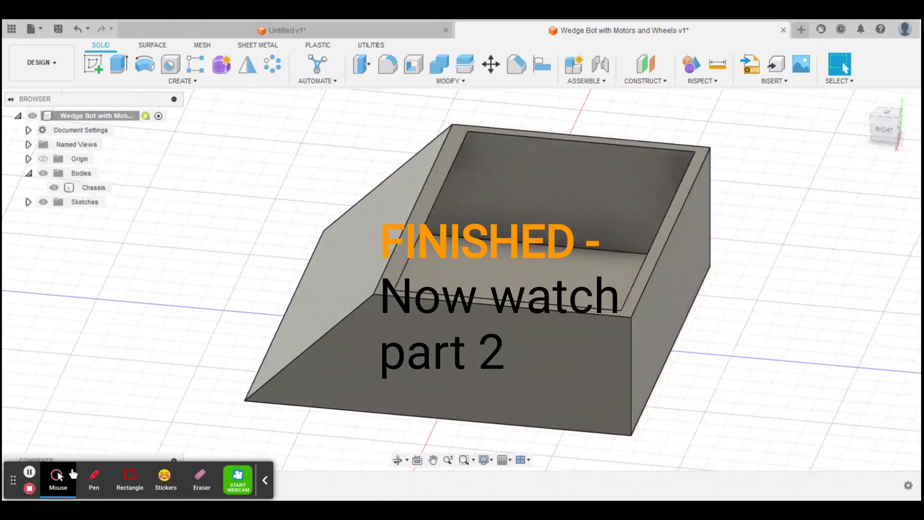